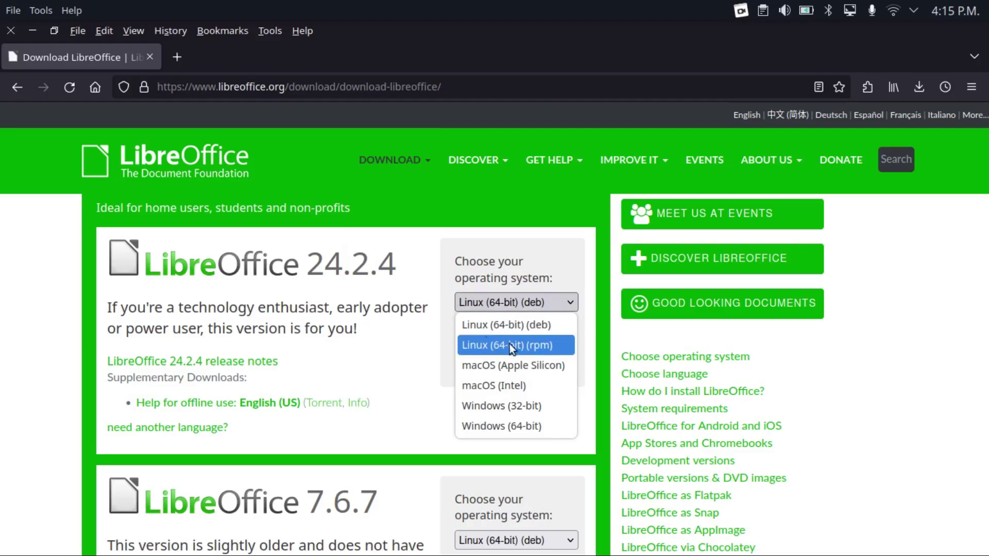
Dismiss the OS dropdown, leaving Linux (64-bit) (deb) selected for the LibreOffice download
click(398, 328)
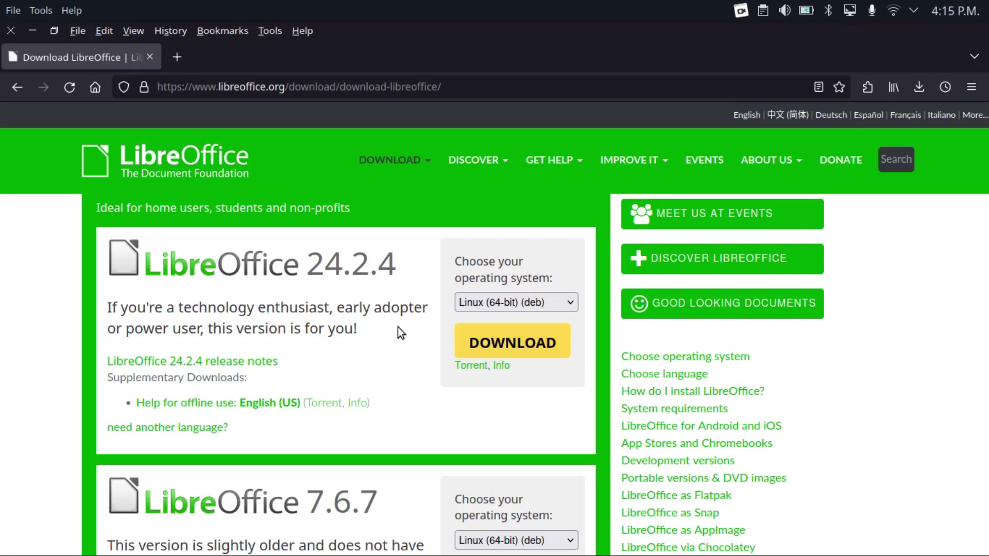
mouse_move(403, 160)
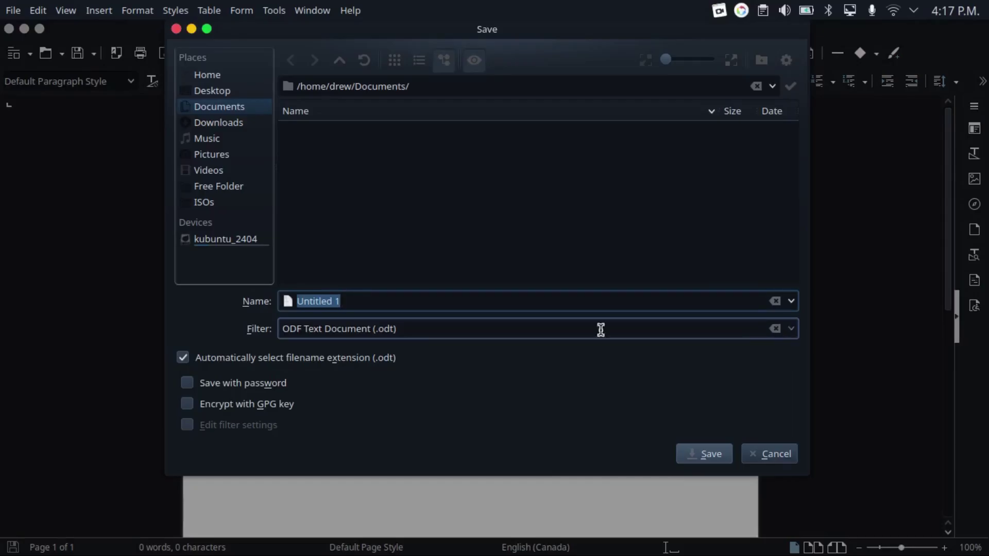
Browse Writer's save file types, such as .docx, .doc, .rtf, .html and .txt
click(792, 328)
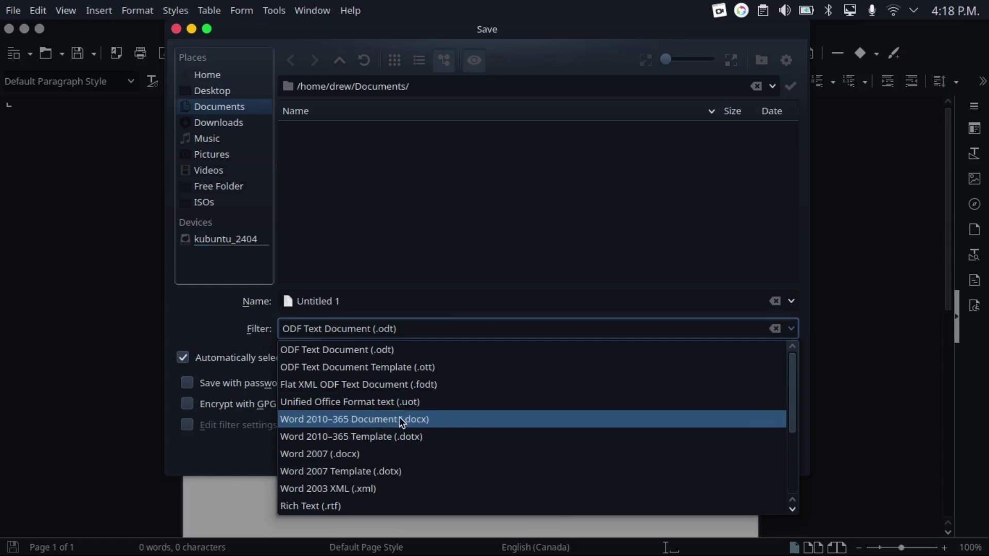
scroll(409, 414, down, 2)
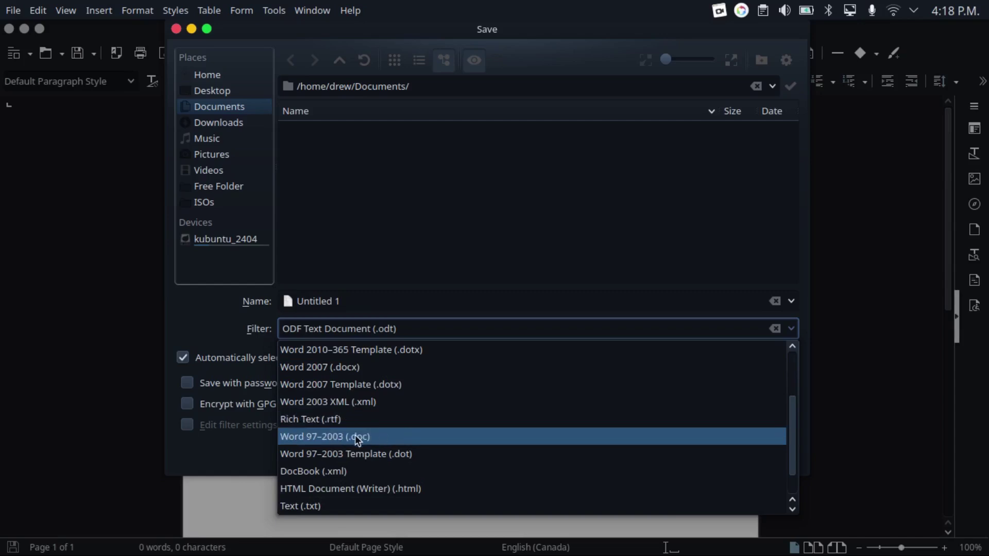
Cancel the save, preview the User Interface layouts, then show Options > View with Breeze (dark) icons
key(Escape)
key(Escape)
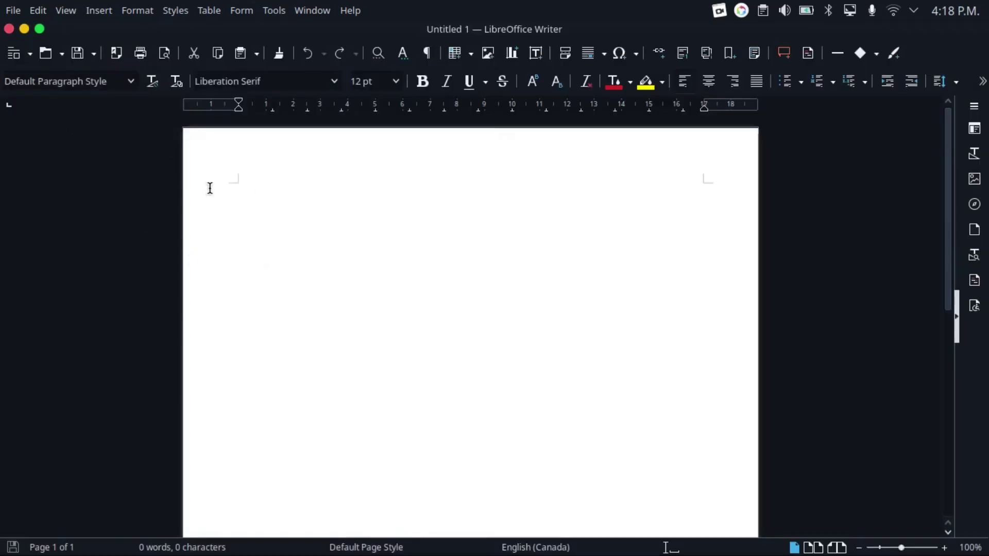
click(68, 11)
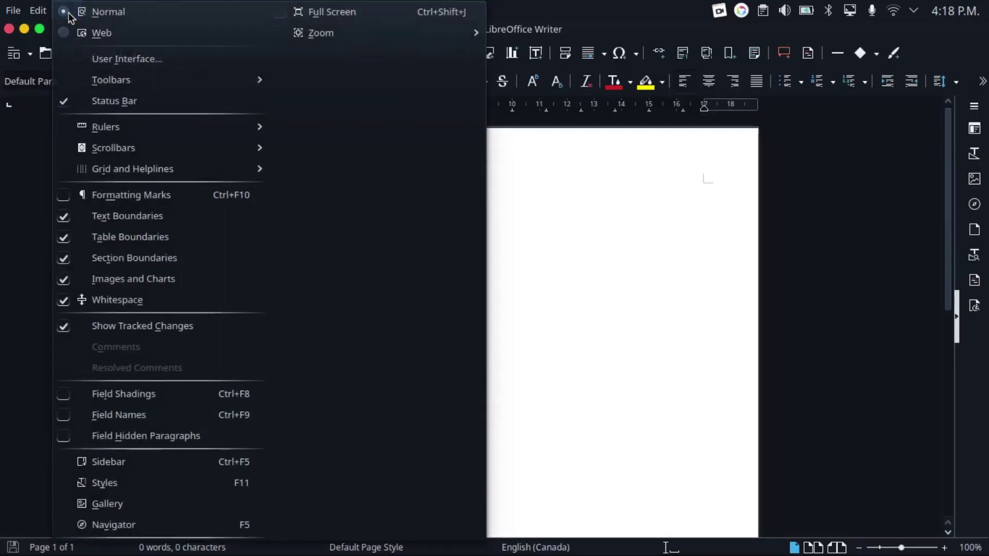
click(107, 60)
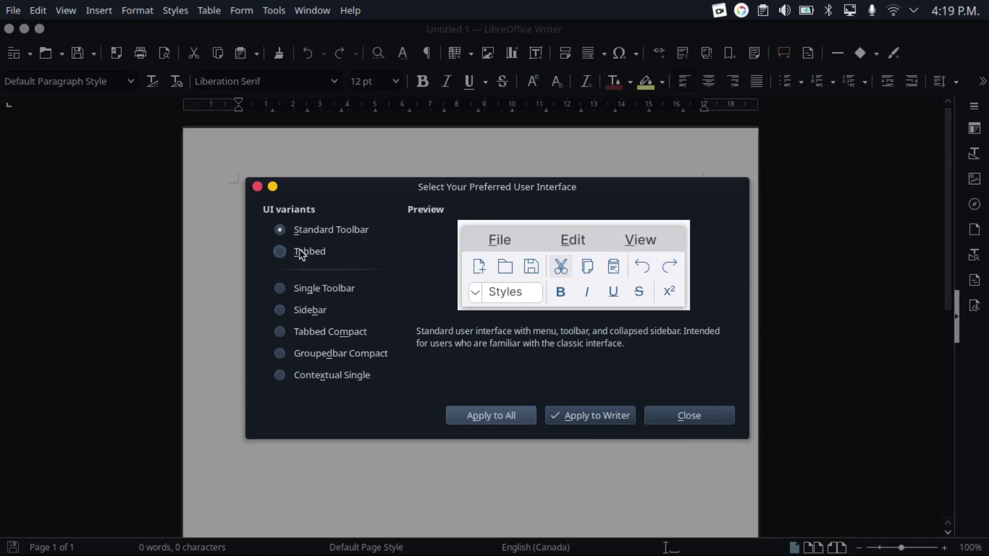
click(257, 186)
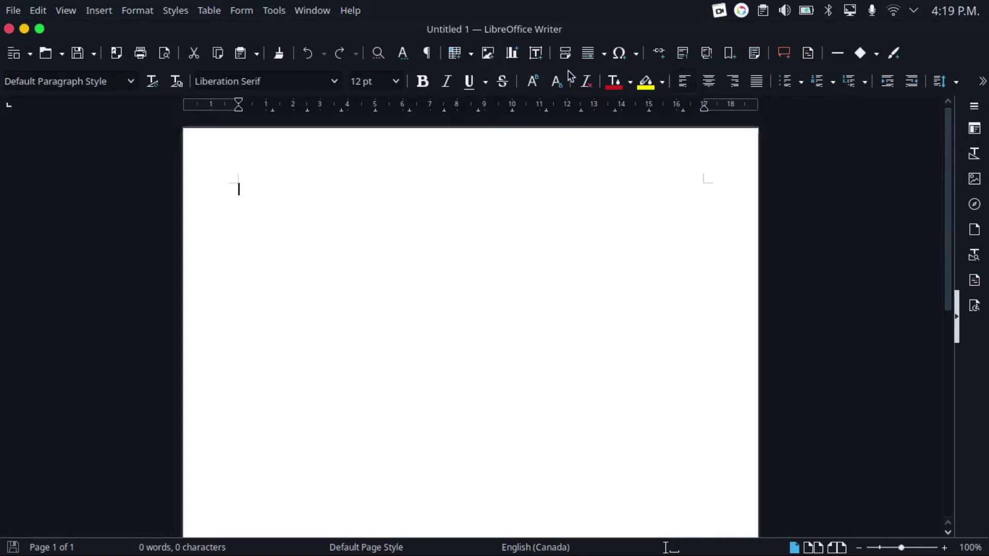
key(alt+F12)
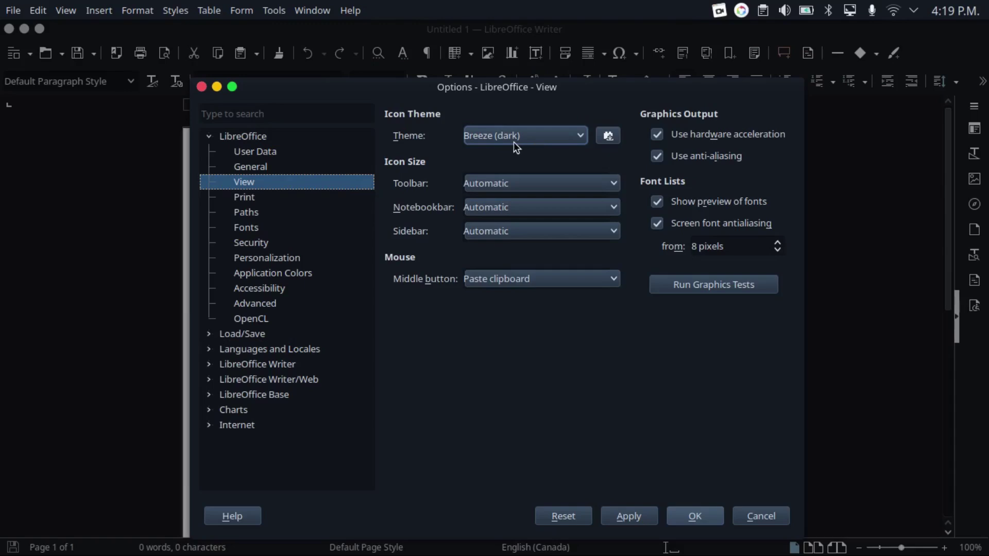
Close Options and keep the OpenOffice 4.1.15 download on Linux 64-bit (x86-64) (DEB), English [US]
click(202, 87)
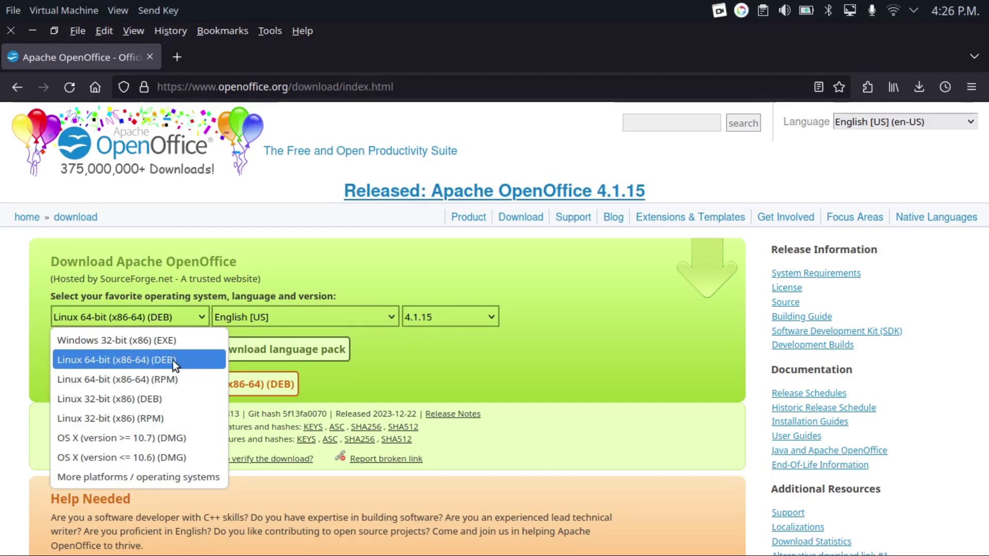
click(172, 361)
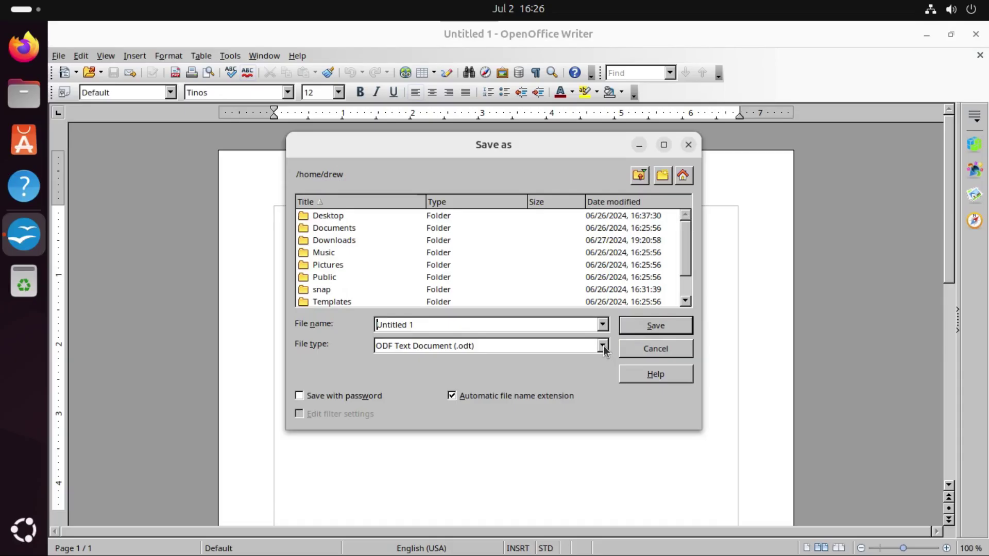
List OpenOffice Writer's available save file types, then cancel the Save as dialog
click(602, 348)
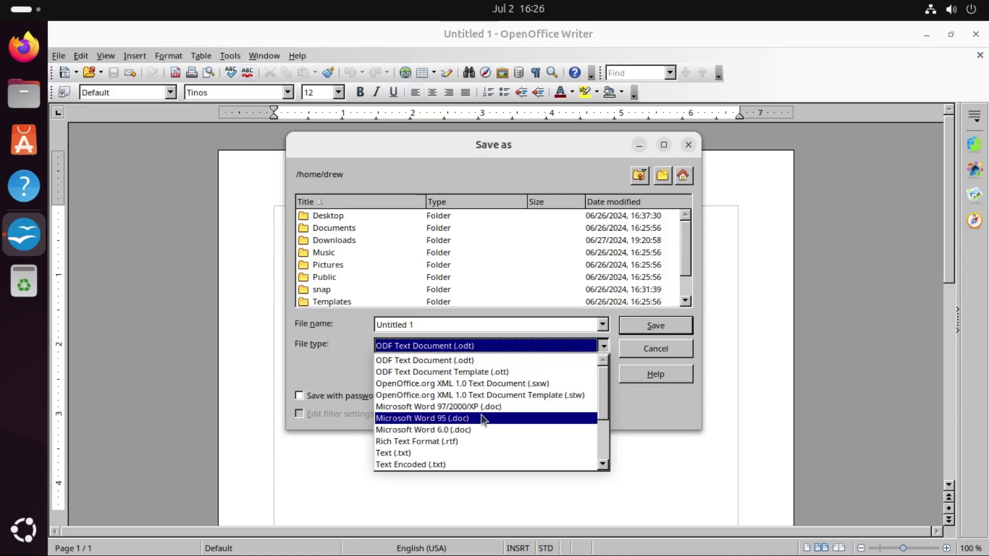
key(Escape)
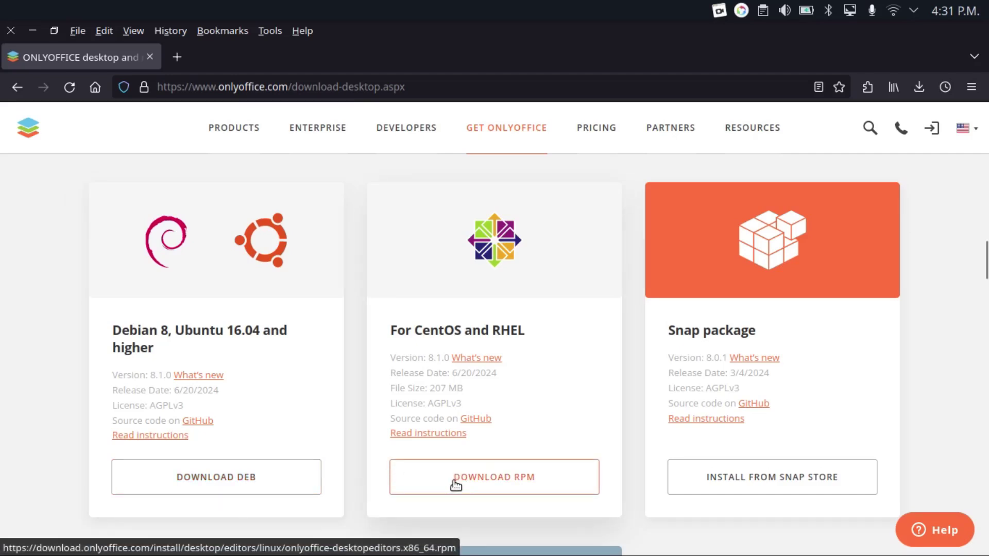
scroll(392, 453, down, 2)
scroll(695, 390, down, 5)
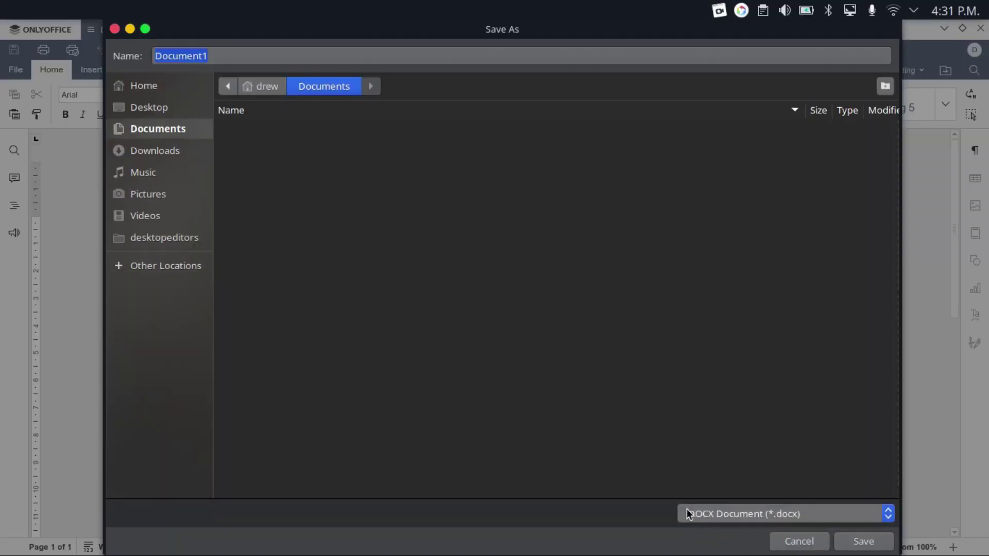
View ONLYOFFICE's save formats like ODT, RTF, PDF, EPUB and PNG, then close Save As
click(732, 513)
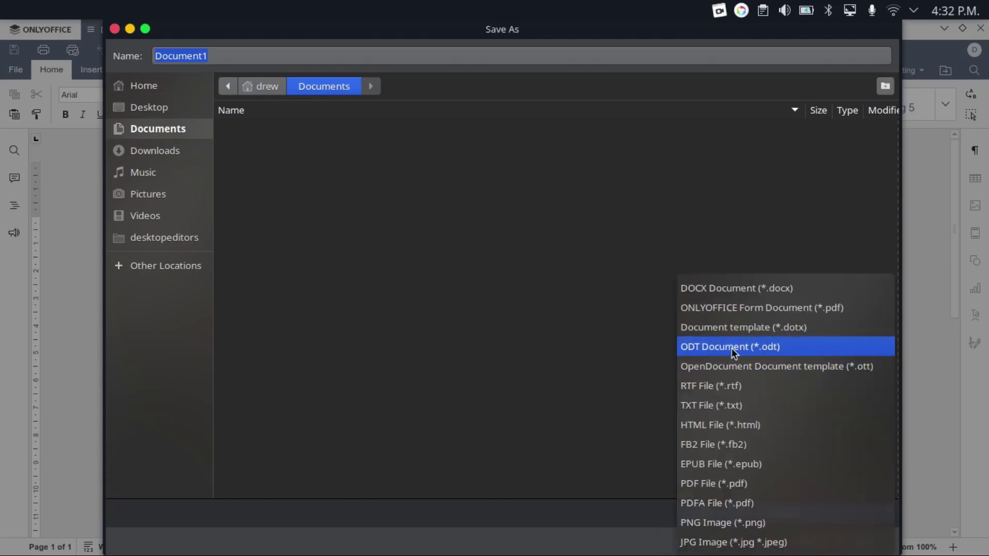
click(732, 347)
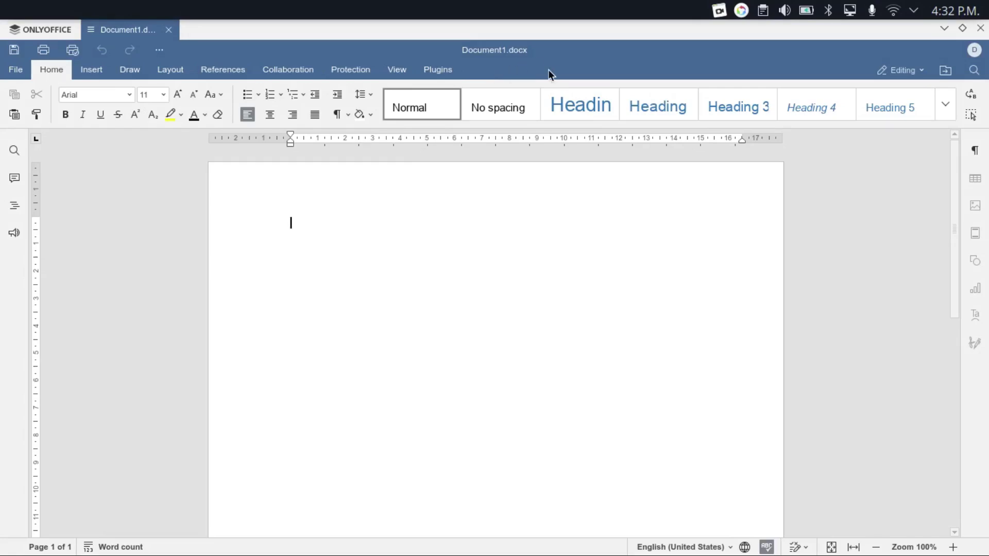
Return to the ONLYOFFICE start page and show the Connect to cloud services, including Nextcloud and Seafile
click(51, 34)
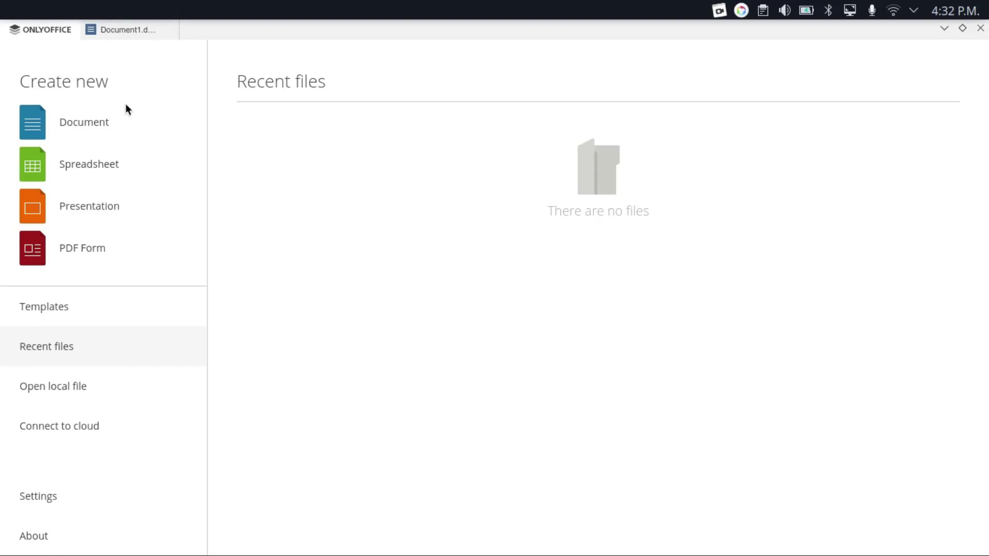
click(62, 426)
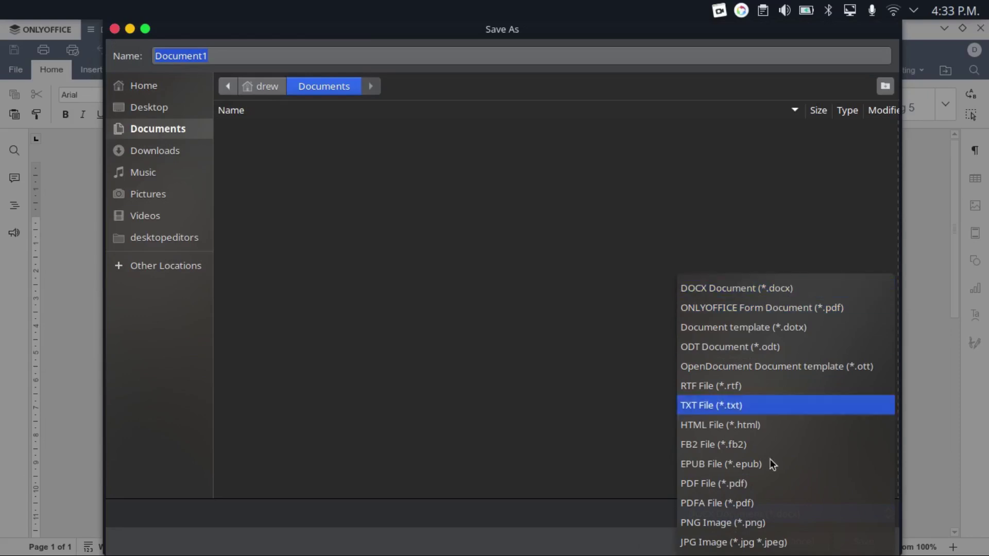
Save Document1 as DOCX, then set the interface theme to Dark, leaving scaling on Auto
click(720, 297)
key(Return)
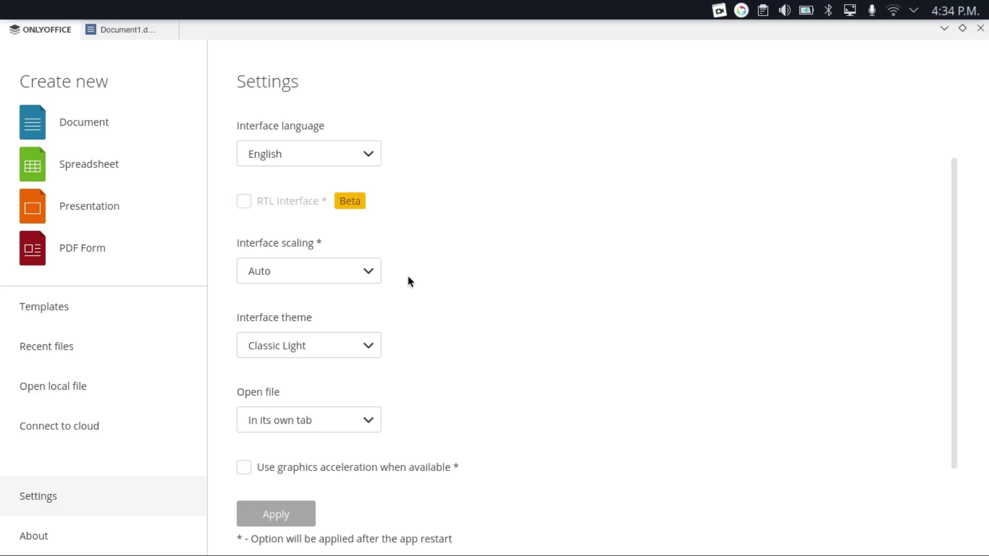
click(335, 349)
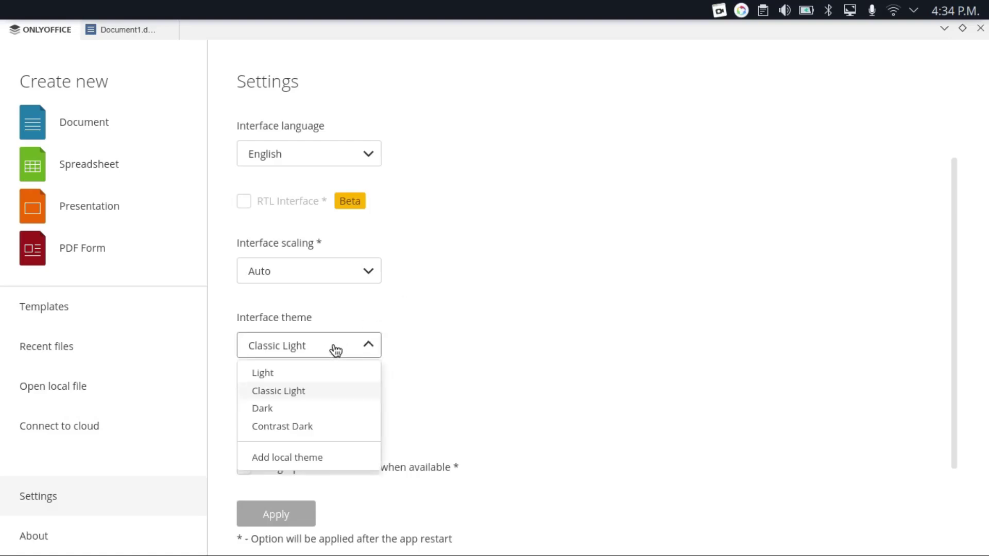
click(290, 410)
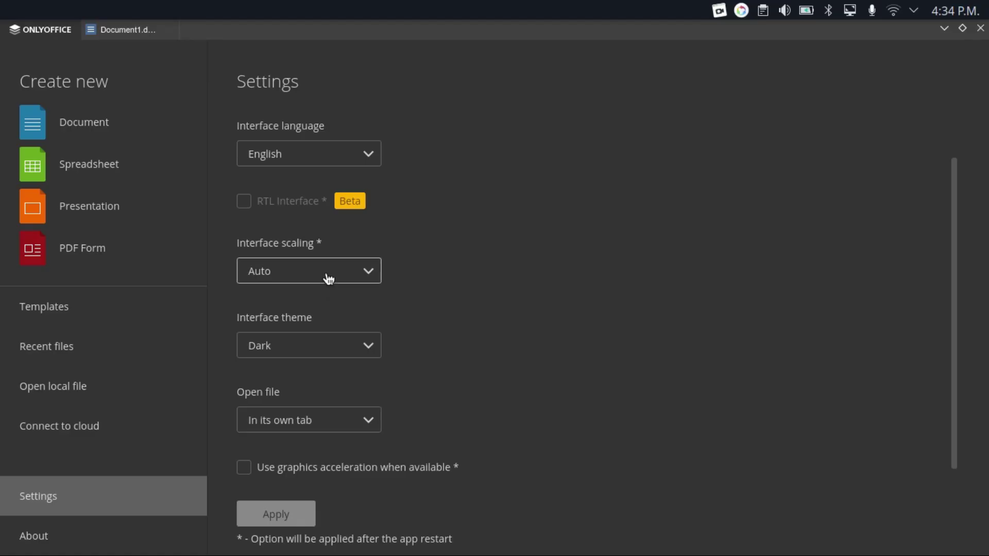
click(325, 272)
scroll(303, 327, down, 5)
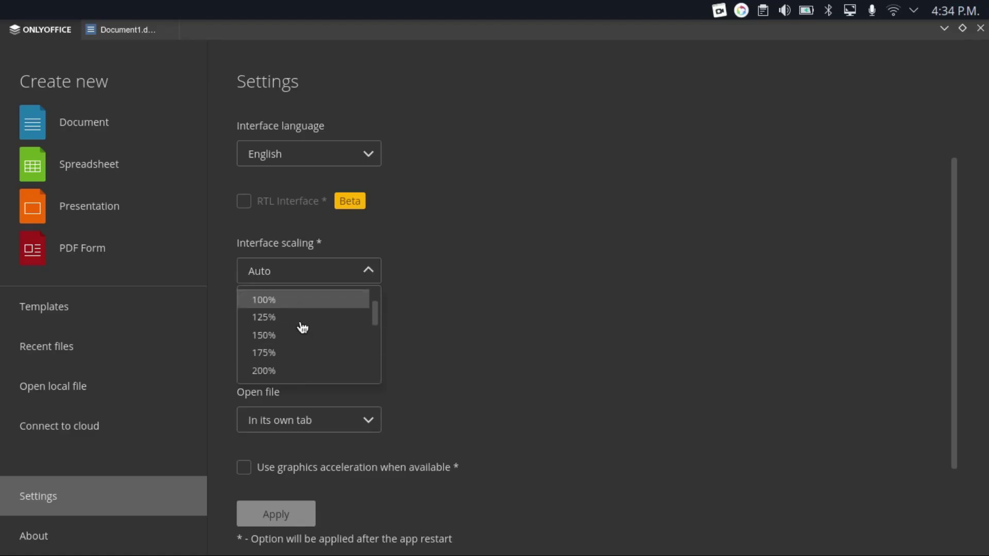
scroll(301, 328, up, 10)
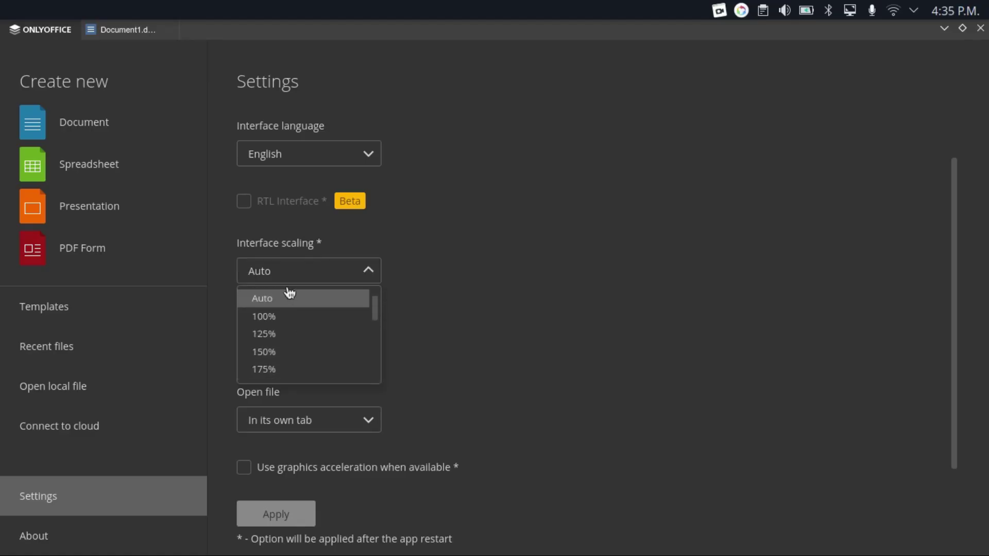
click(426, 248)
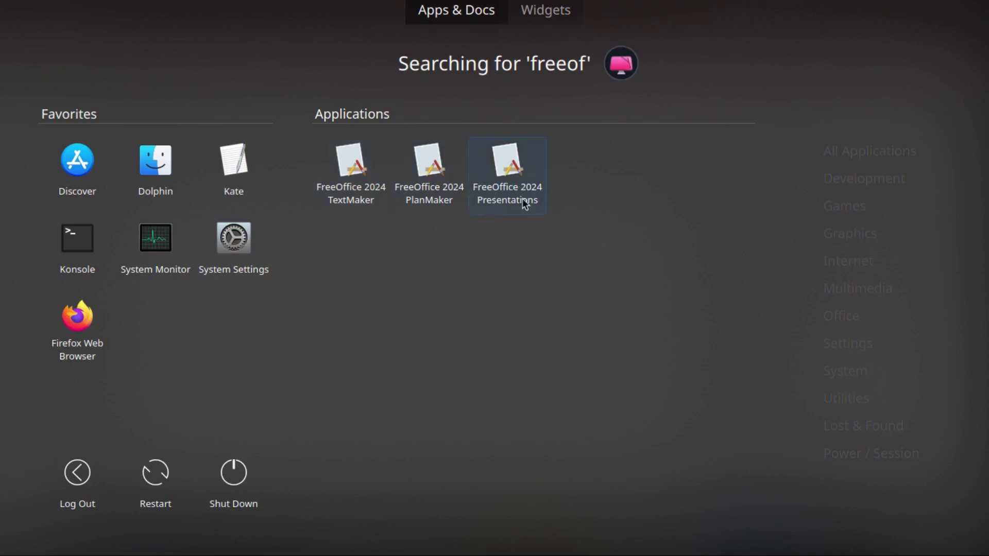
Start FreeOffice 2024 TextMaker from the launcher's 'freeof' search results
key(Return)
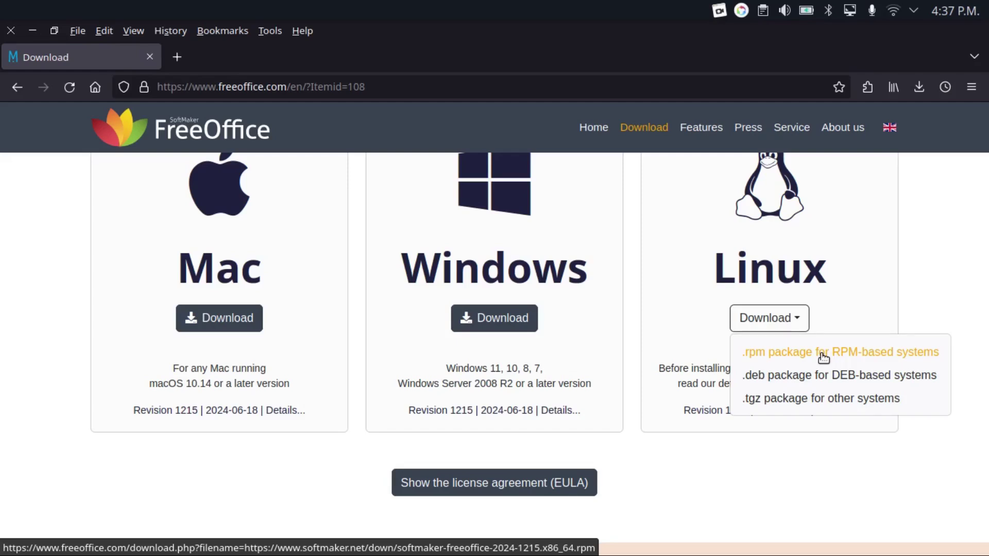
Choose '.rpm package for RPM-based systems' from FreeOffice's Linux download options
click(822, 297)
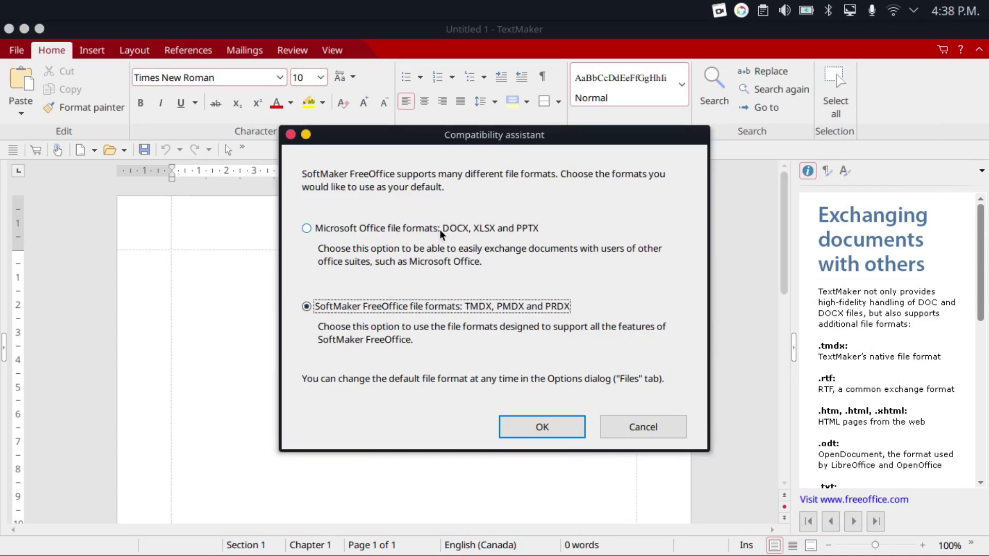
Accept 'SoftMaker FreeOffice file formats' as the default in the Compatibility assistant
key(Return)
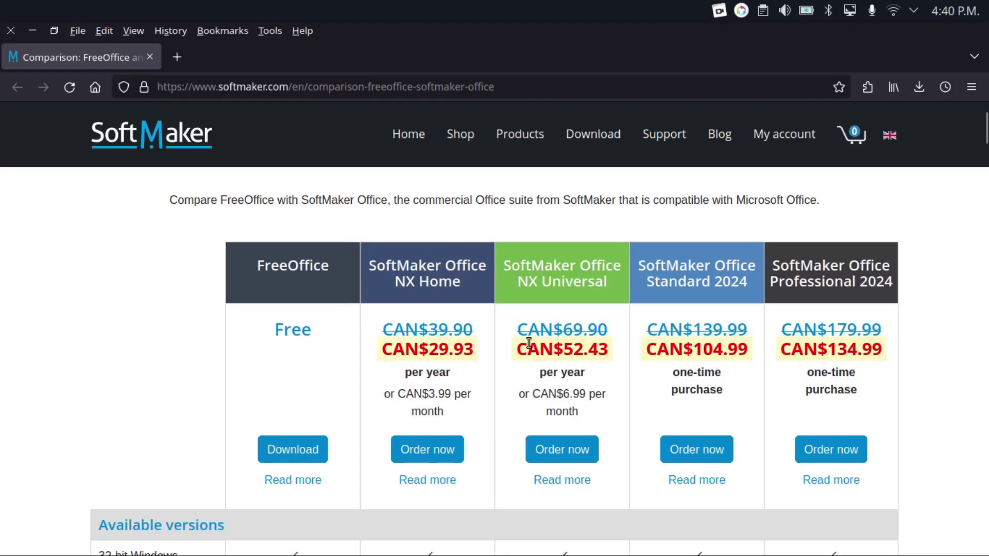
Scroll the SoftMaker comparison table, highlight 'EPUB' in the export row, then return to the top
scroll(528, 342, down, 10)
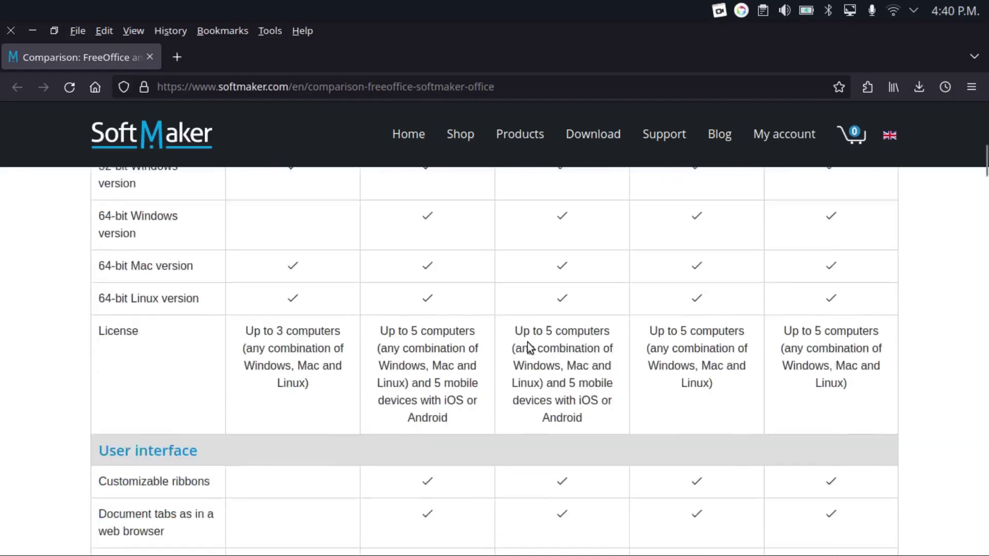
scroll(528, 343, down, 15)
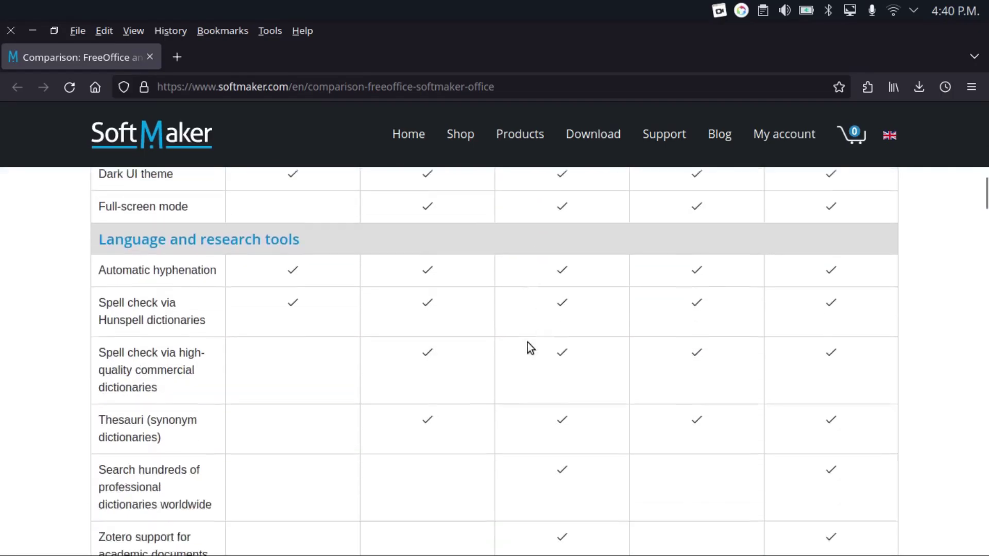
double_click(113, 314)
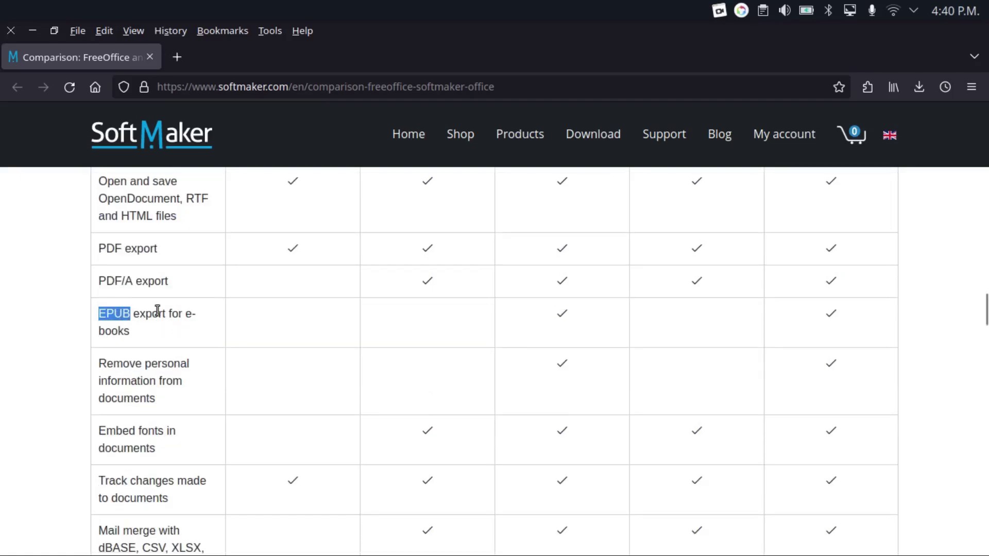
click(144, 334)
scroll(164, 335, down, 10)
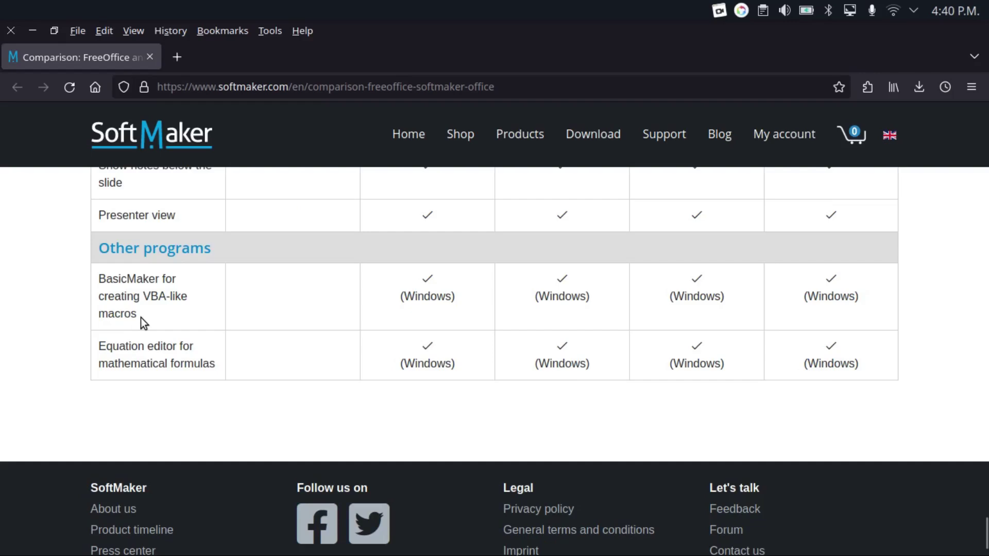
key(Home)
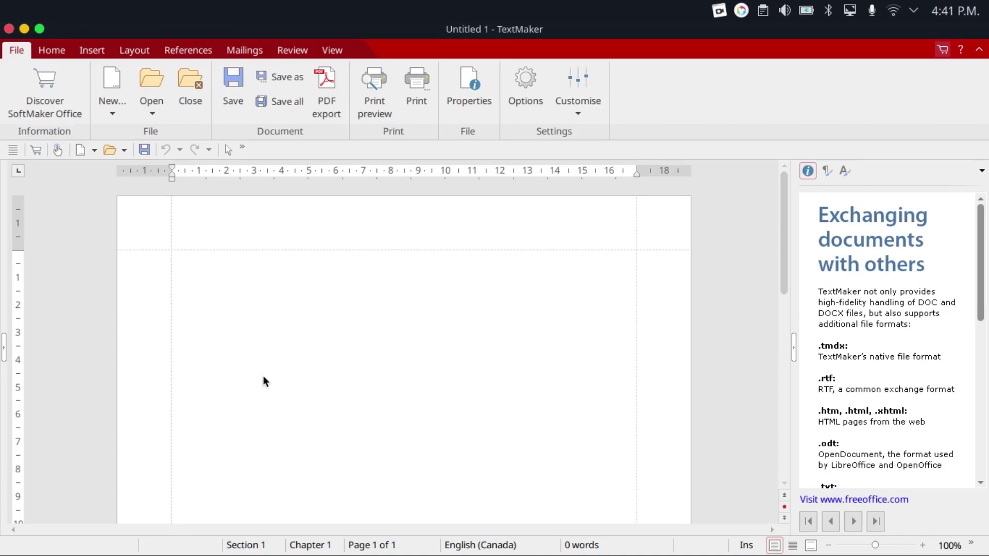
Search the application launcher for 'wps'
key(super)
text(wps)
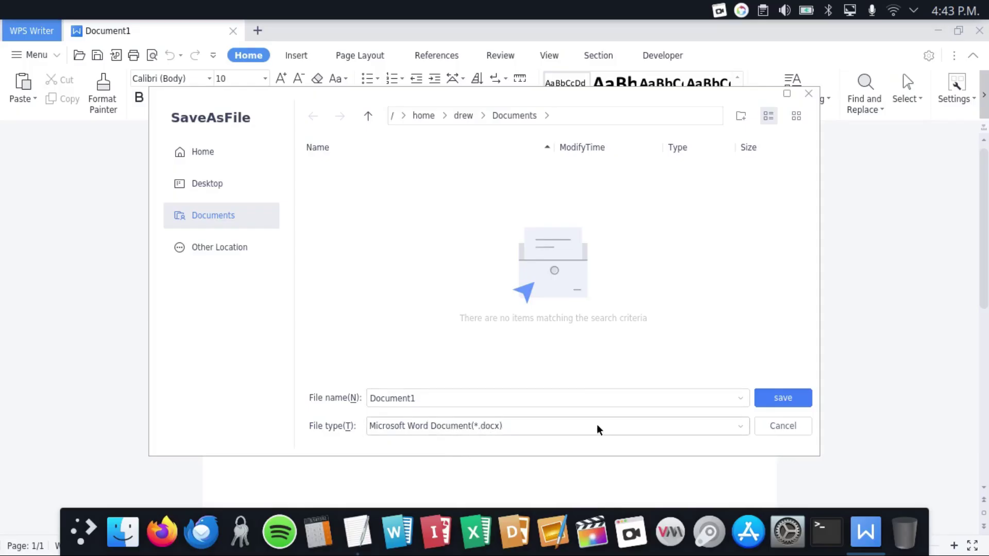
Check the Save As file type list, cancel without saving, and close Document1
click(617, 427)
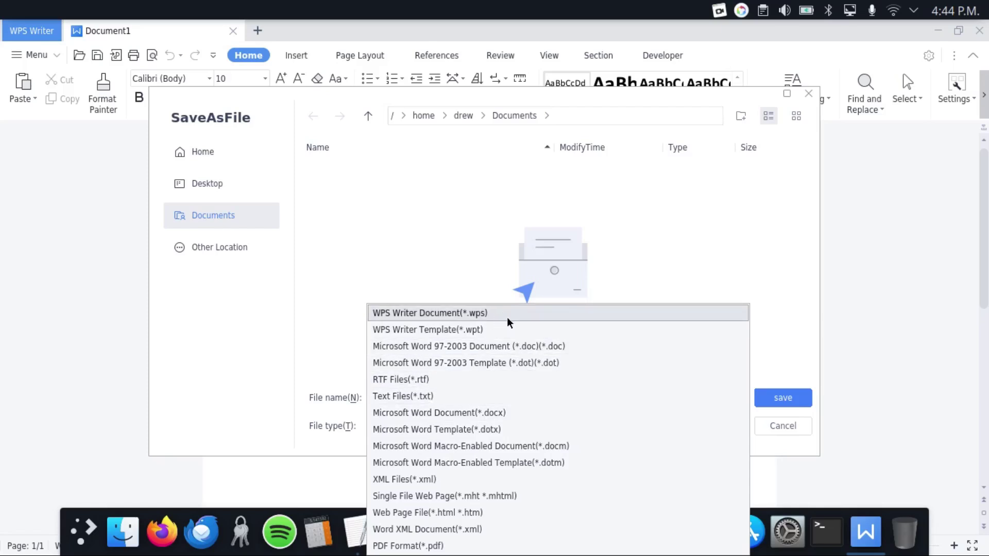
key(Escape)
key(Escape)
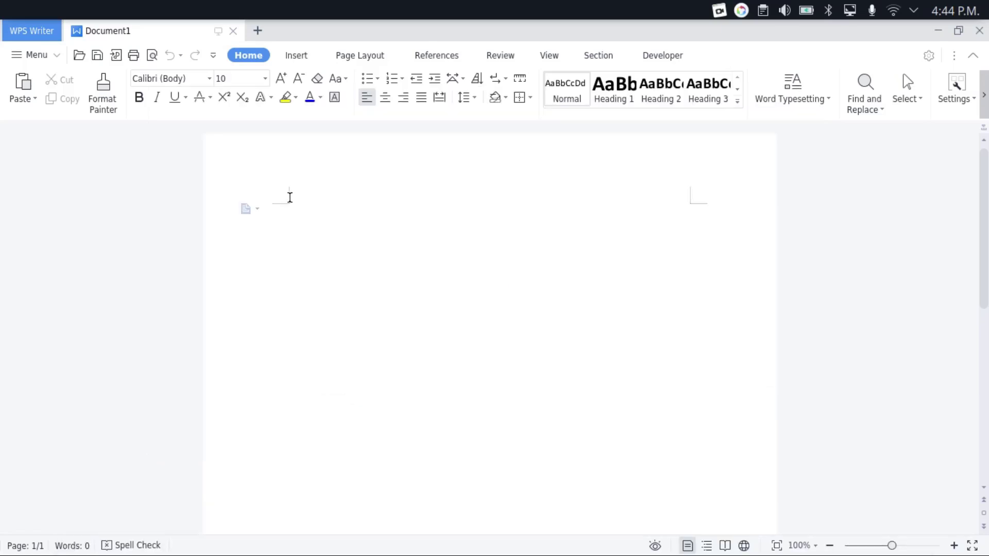
click(233, 32)
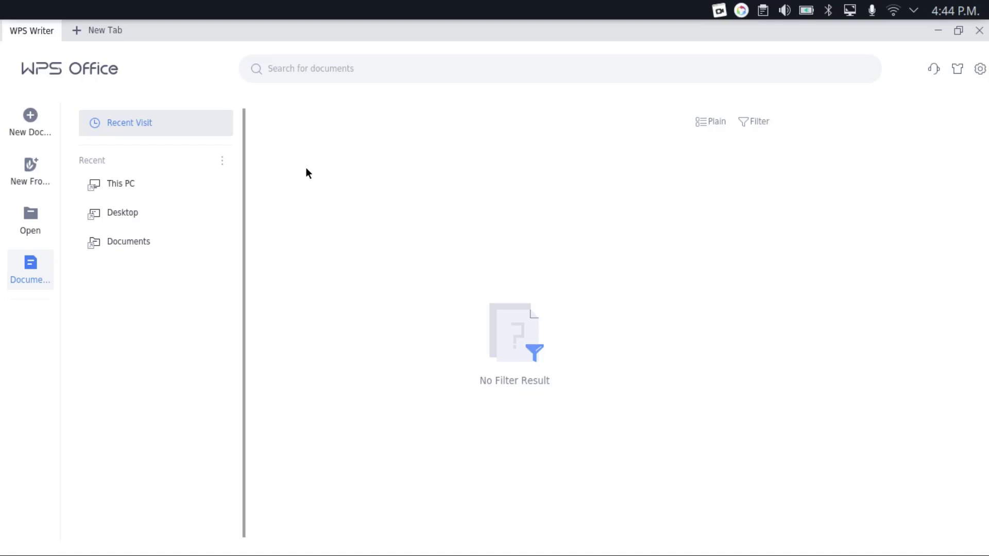
click(979, 69)
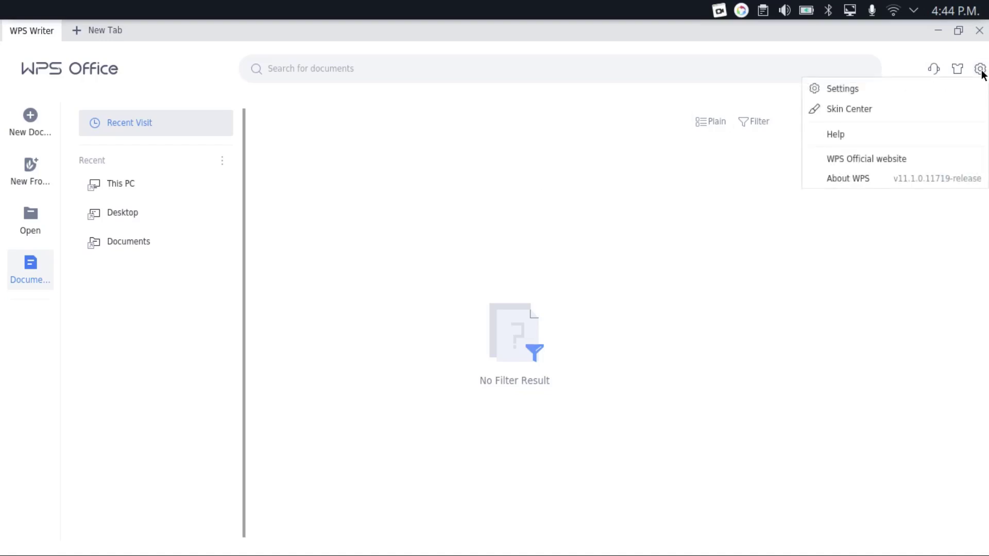
click(673, 211)
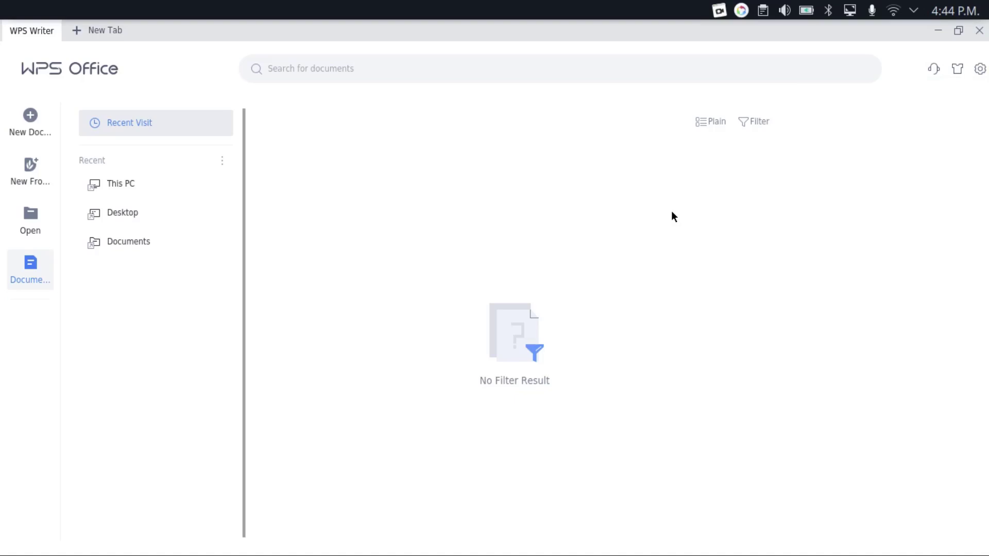
click(33, 130)
right_click(400, 284)
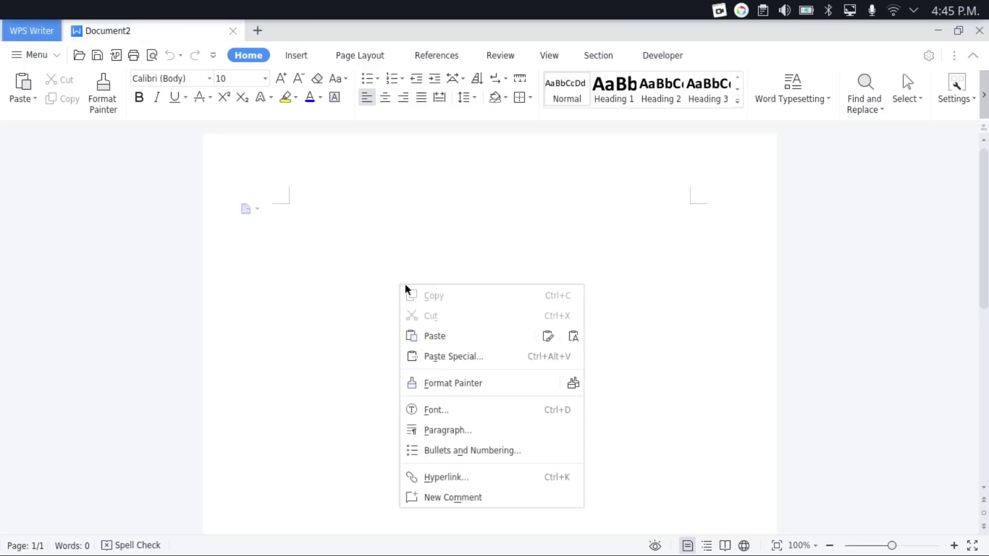
click(308, 57)
click(309, 57)
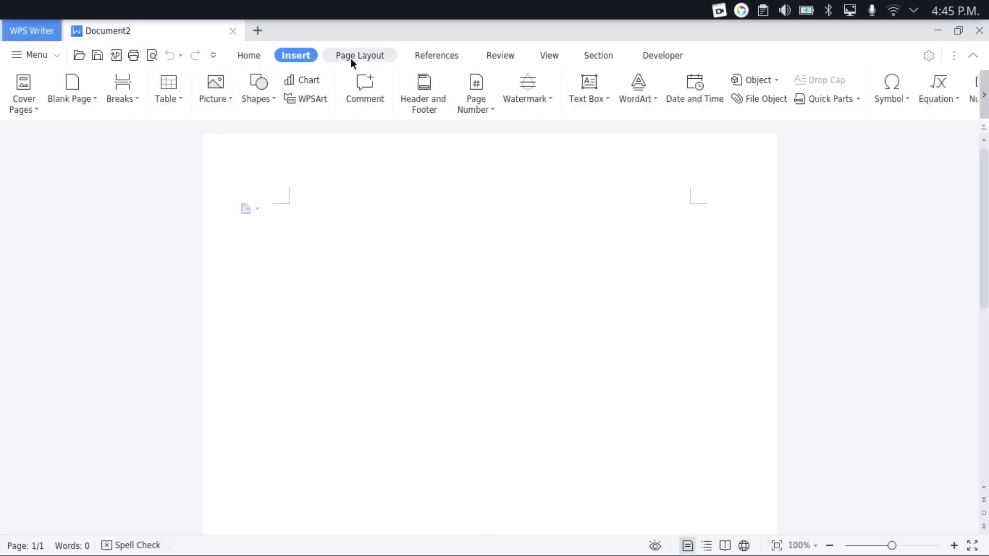
click(361, 56)
click(437, 54)
click(519, 58)
click(545, 56)
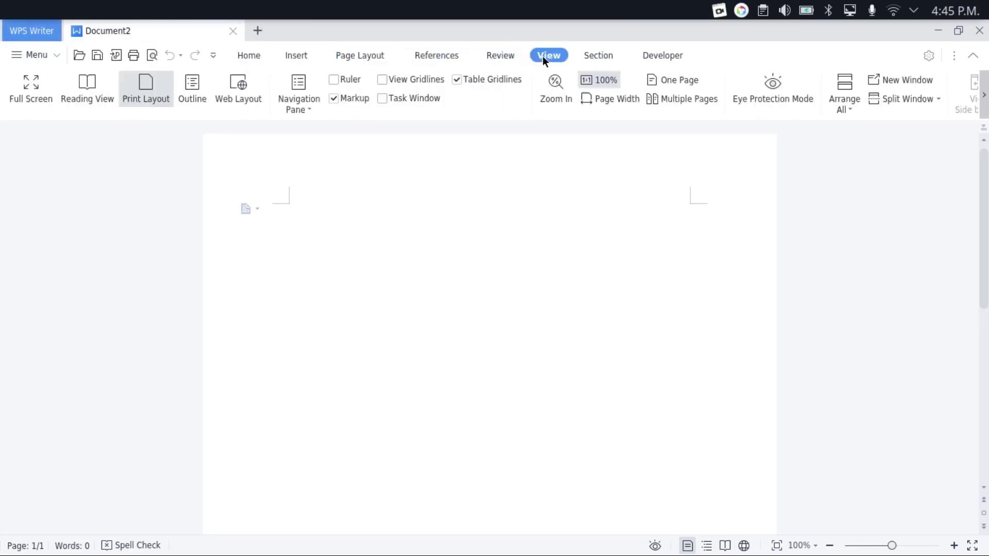
click(608, 53)
click(646, 57)
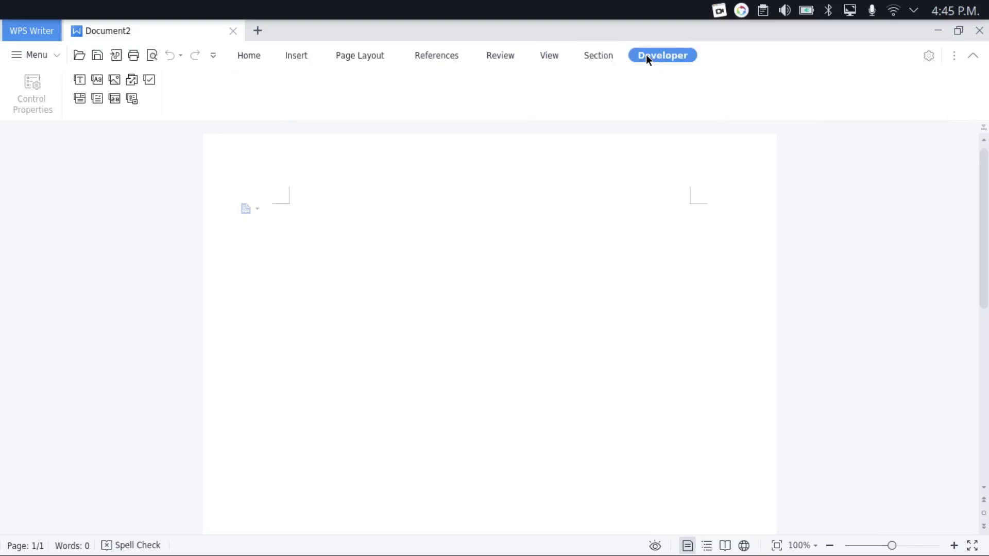
click(238, 56)
key(ctrl+w)
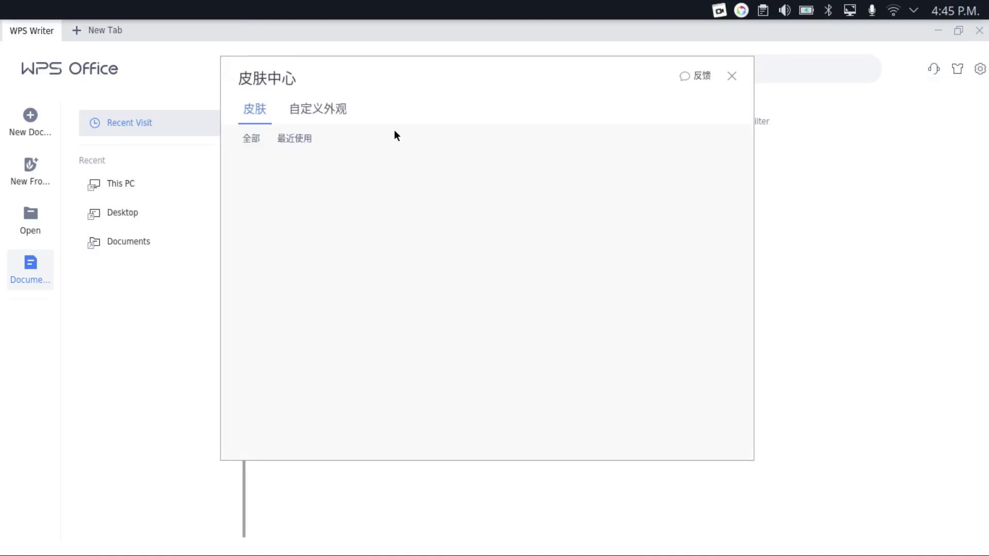
mouse_move(980, 71)
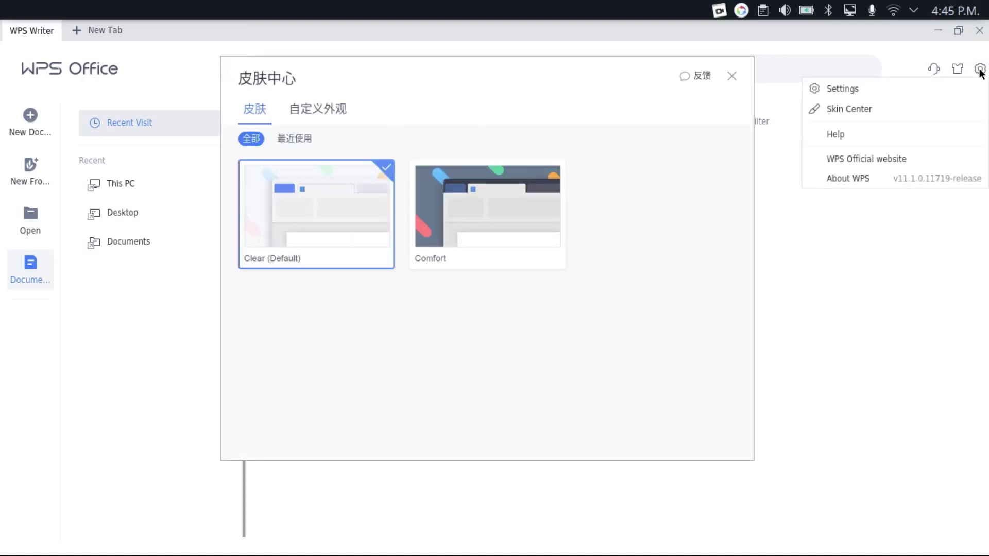
click(774, 282)
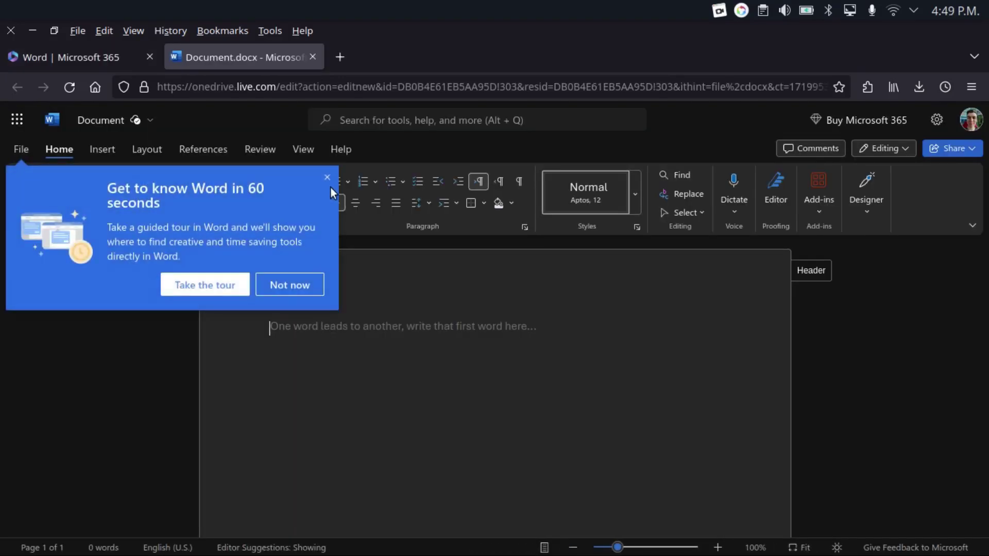
Decline the introductory Word tour and start voice dictation with Alt+`
click(328, 180)
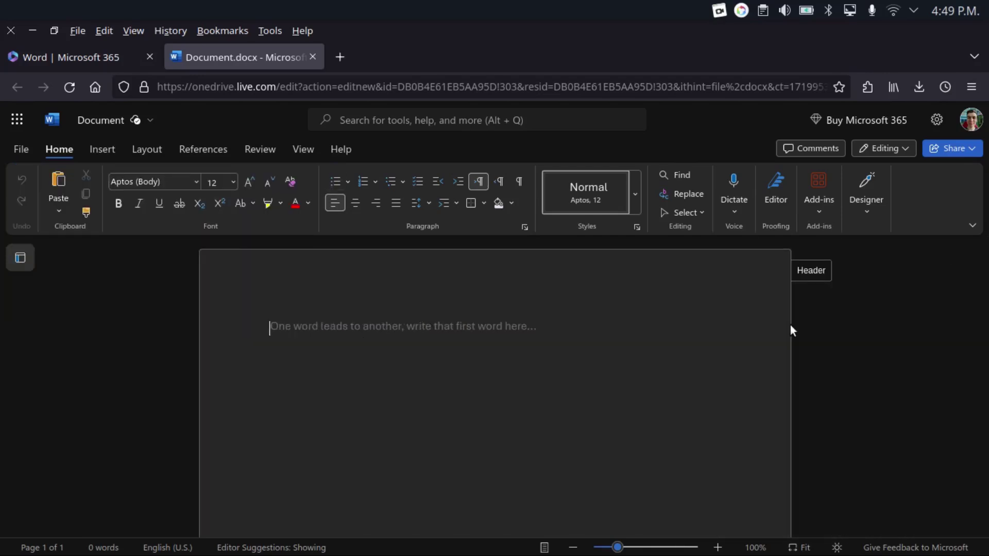
key(alt+grave)
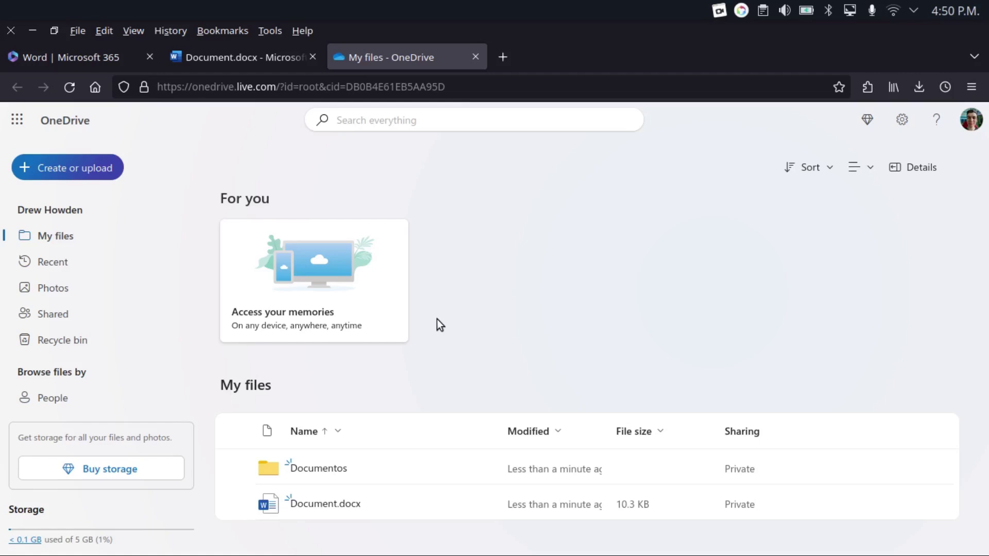
Close the My files - OneDrive tab and the Document.docx tab
click(474, 58)
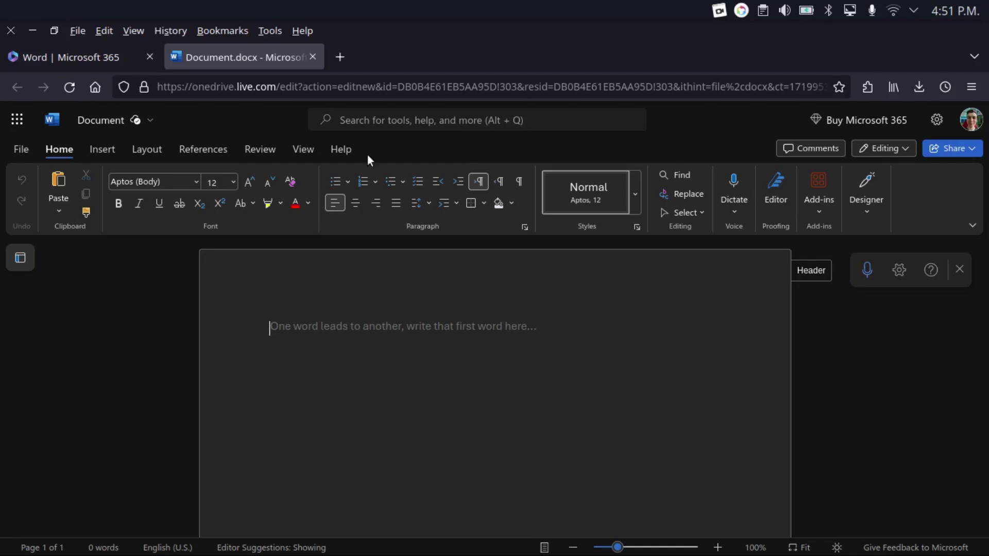
key(ctrl+w)
click(25, 242)
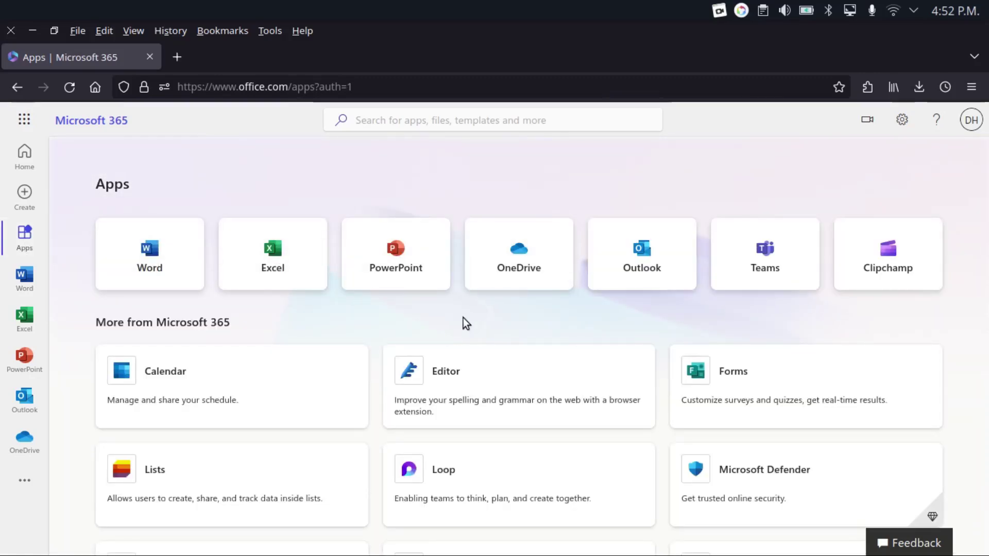
scroll(463, 318, down, 5)
scroll(462, 317, down, 1)
scroll(463, 317, up, 7)
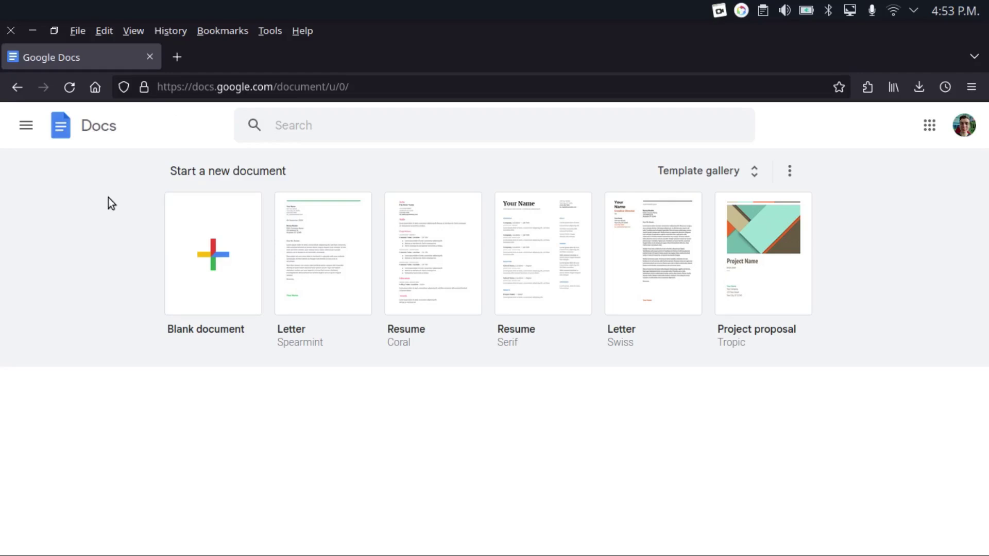
Open the Google navigation menu listing Docs, Sheets, Slides and Drive
click(27, 129)
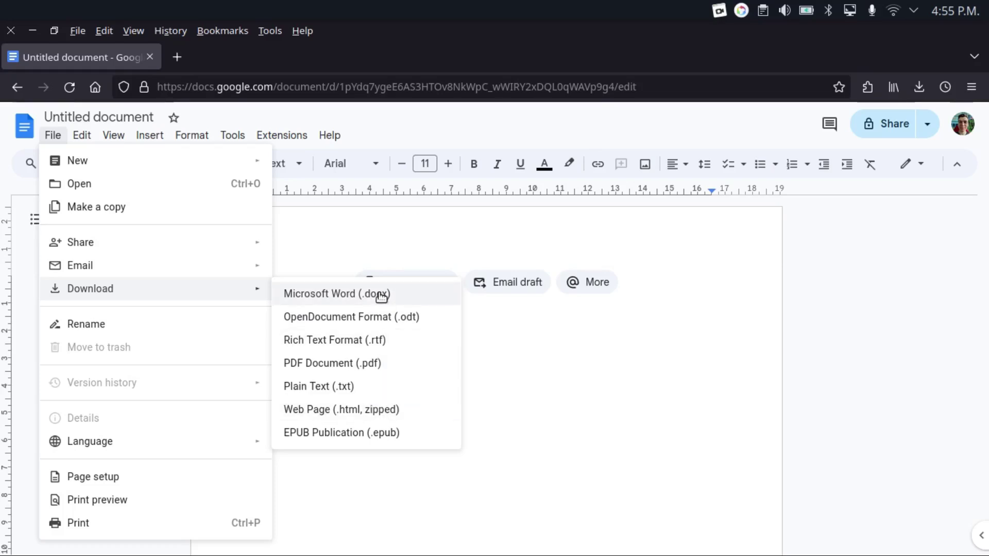
Save the blank Untitled document to disk as Microsoft Word (.docx)
click(381, 295)
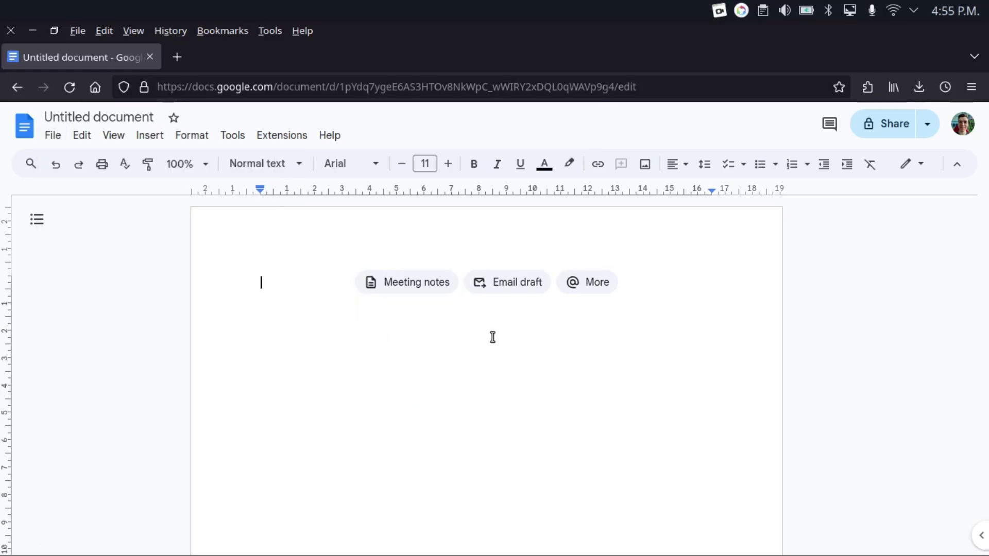